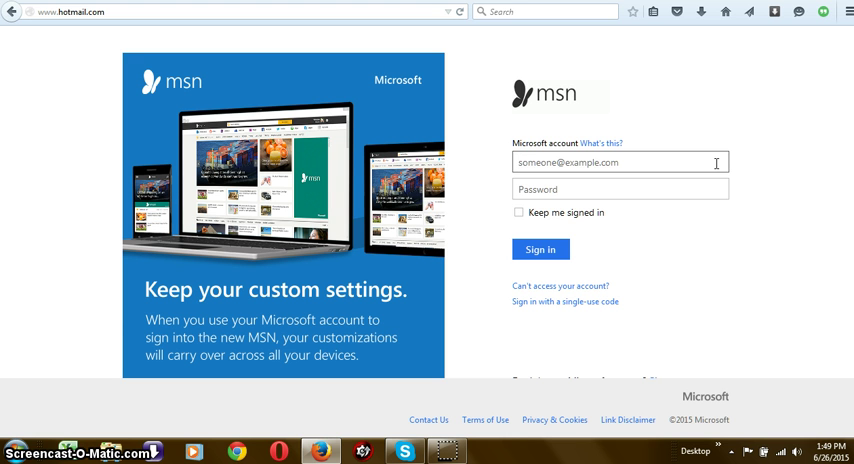
type("sonutonu")
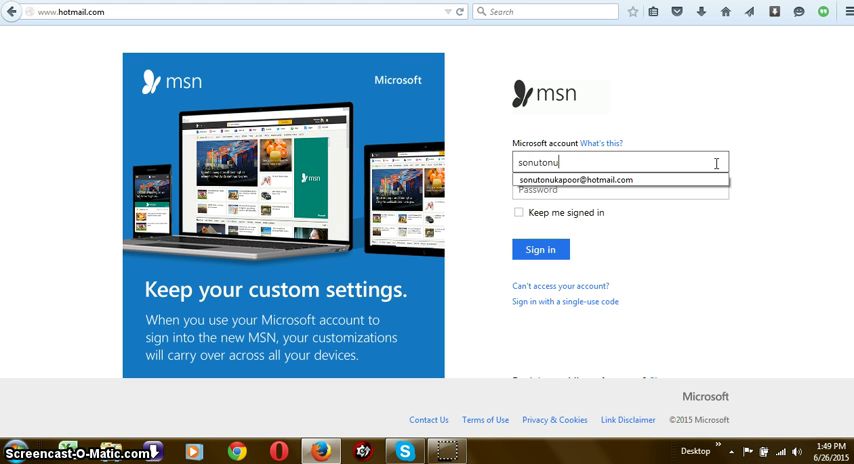
Accept the suggested account address and submit the sign-in with a password.
key("Down")
key("Tab")
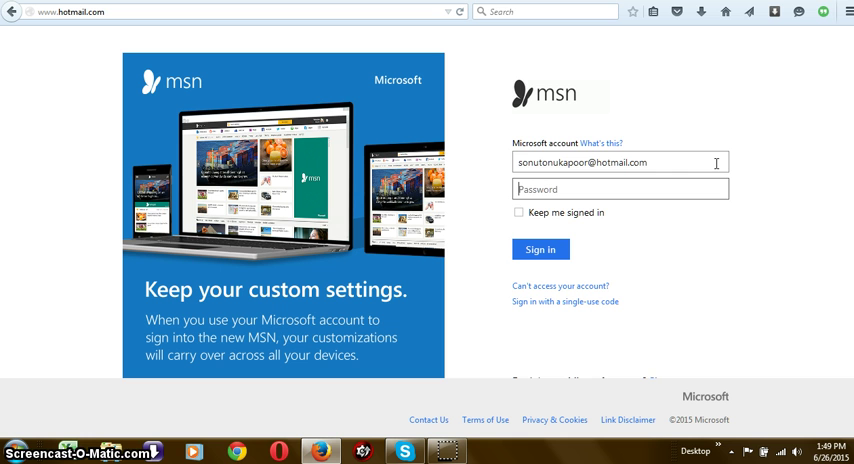
type("******")
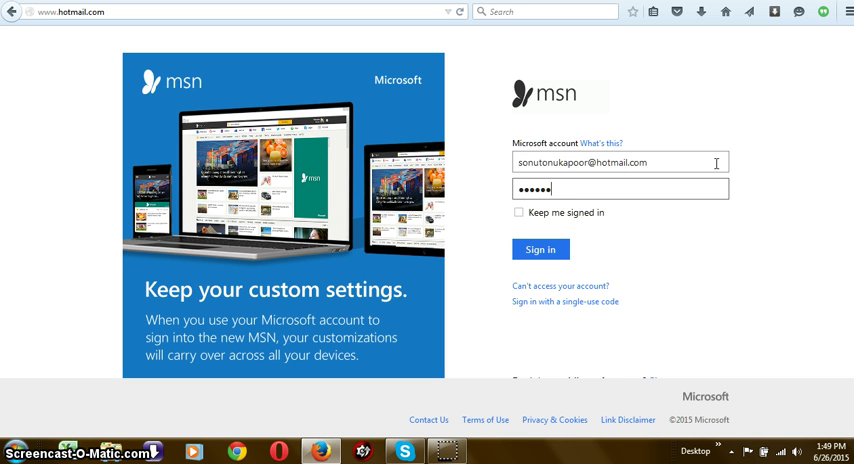
type("**")
type("*")
key("Return")
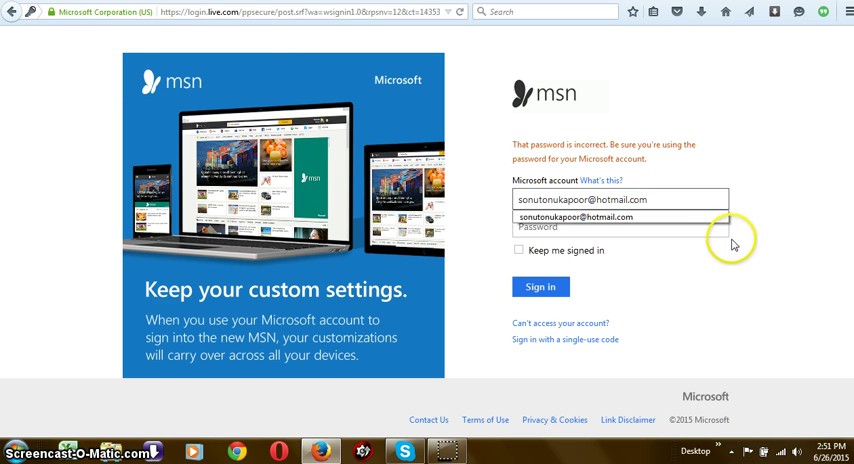
Retype the correct password in the Password field and sign in.
left_click(721, 232)
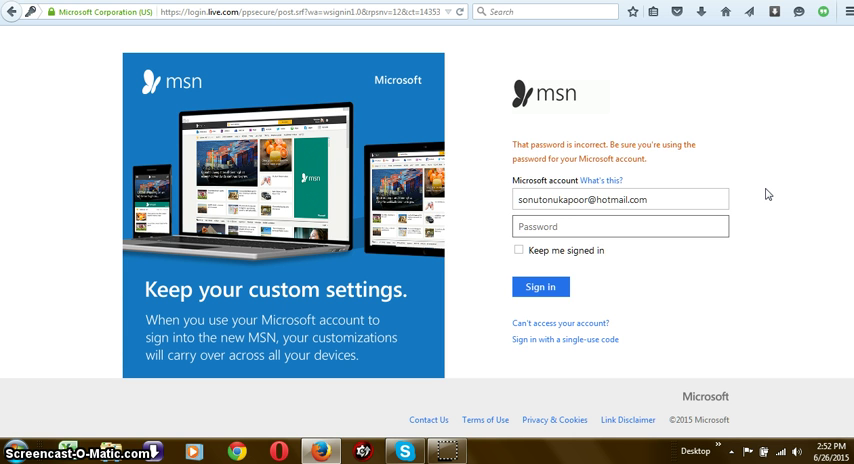
type("a")
type("a")
type("aa")
type("aaa")
type("a")
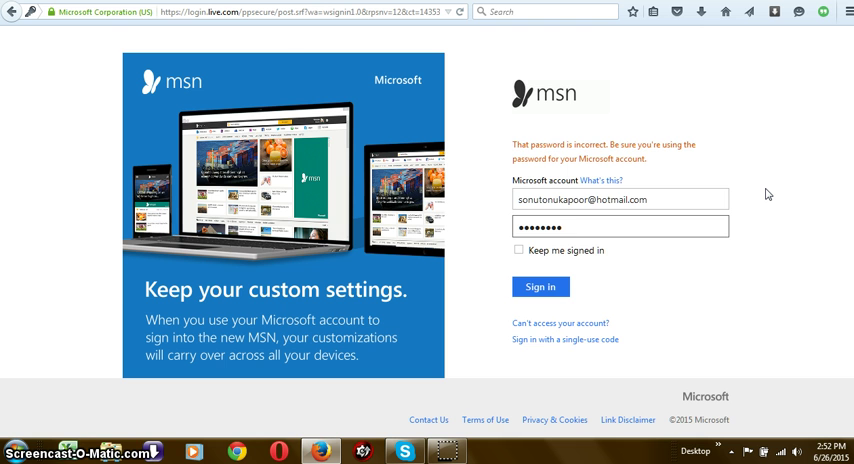
type("a")
key("Return")
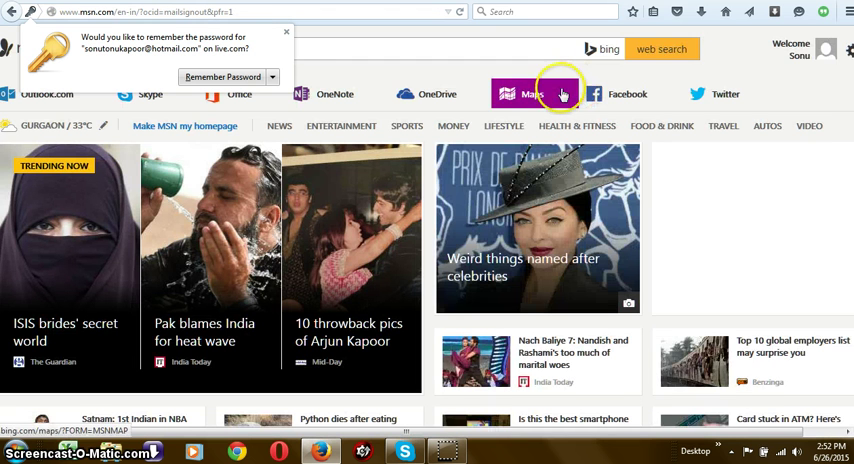
Open the Welcome profile menu at the top right of MSN.
left_click(806, 52)
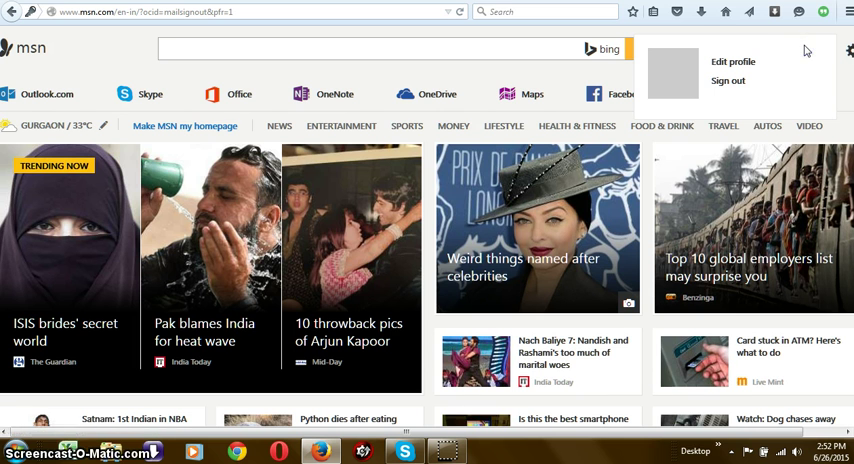